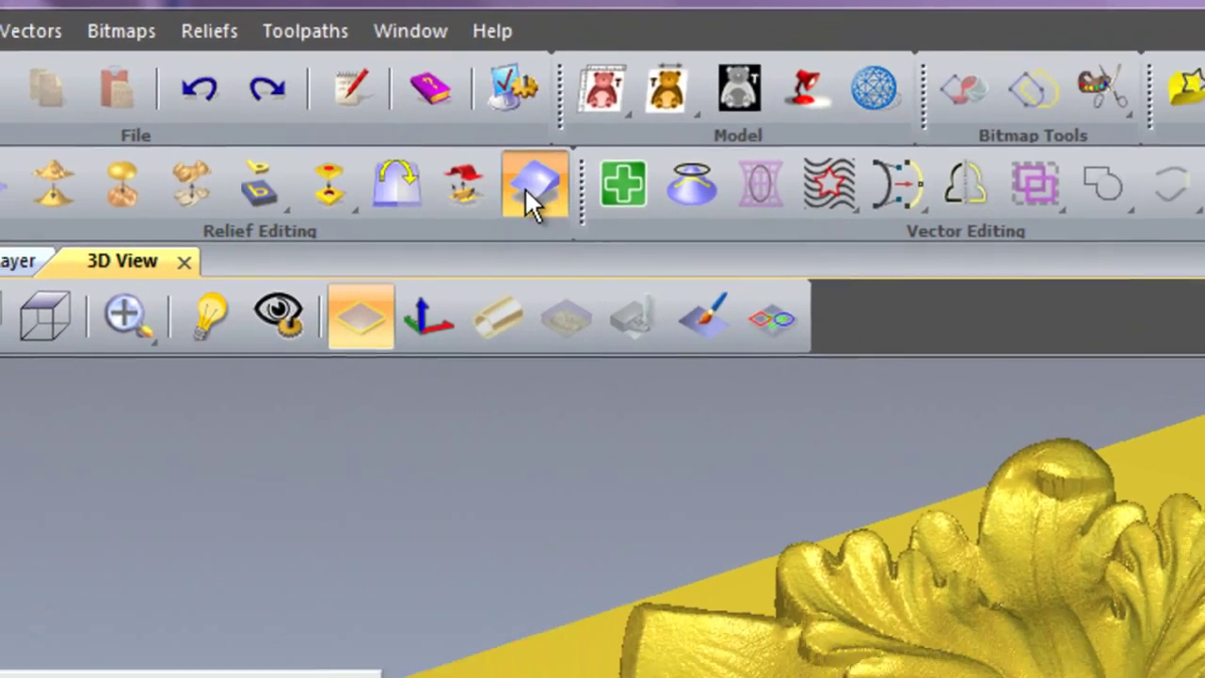
click(531, 188)
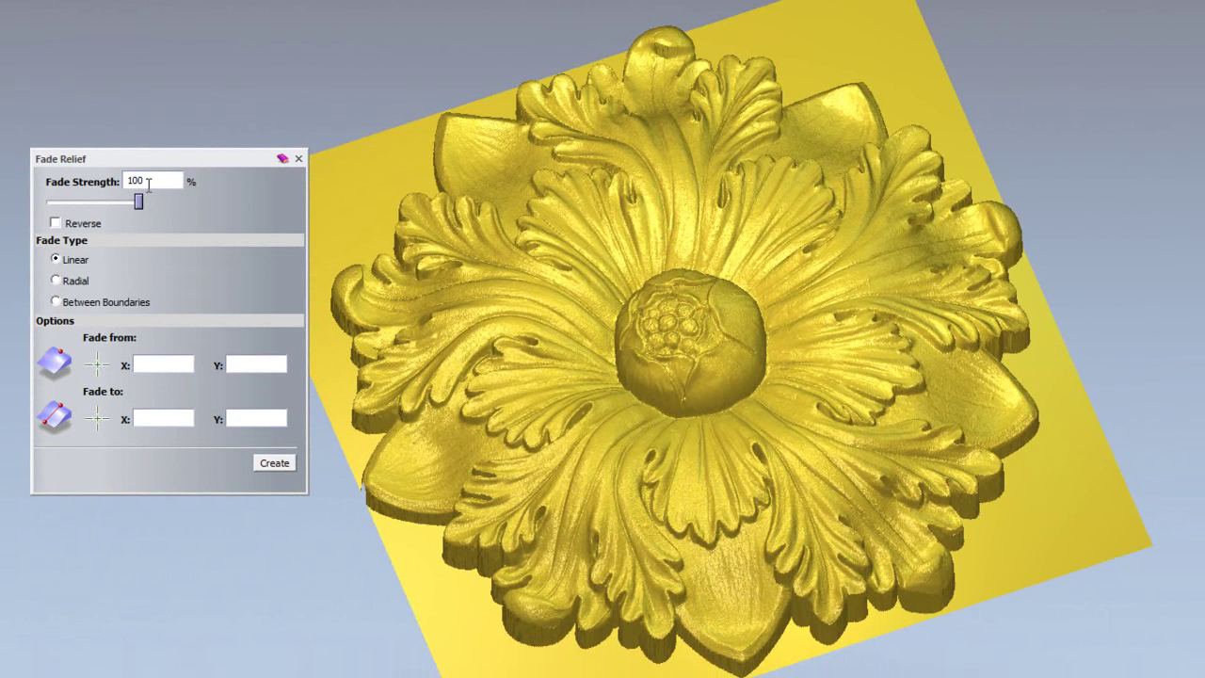
mouse_move(139, 201)
mouse_down()
mouse_move(86, 202)
mouse_move(149, 202)
mouse_up()
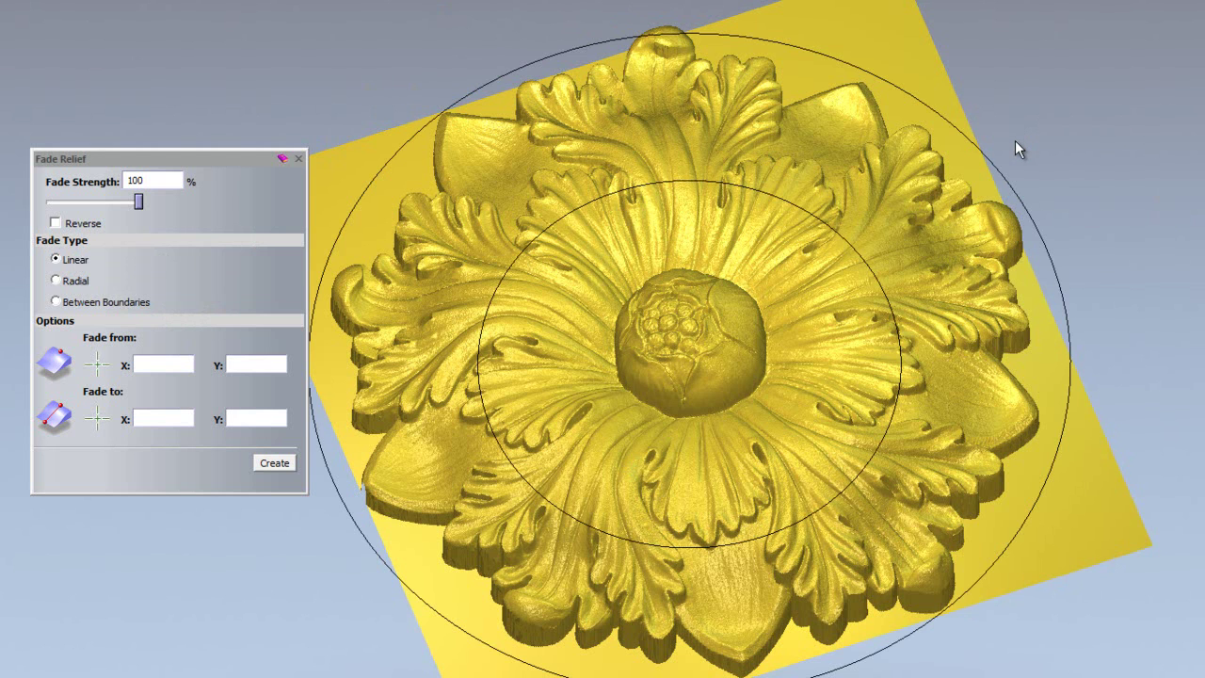
Select the outer circle, view the rosette straight down the Z axis, and hide 3D vectors.
click(939, 113)
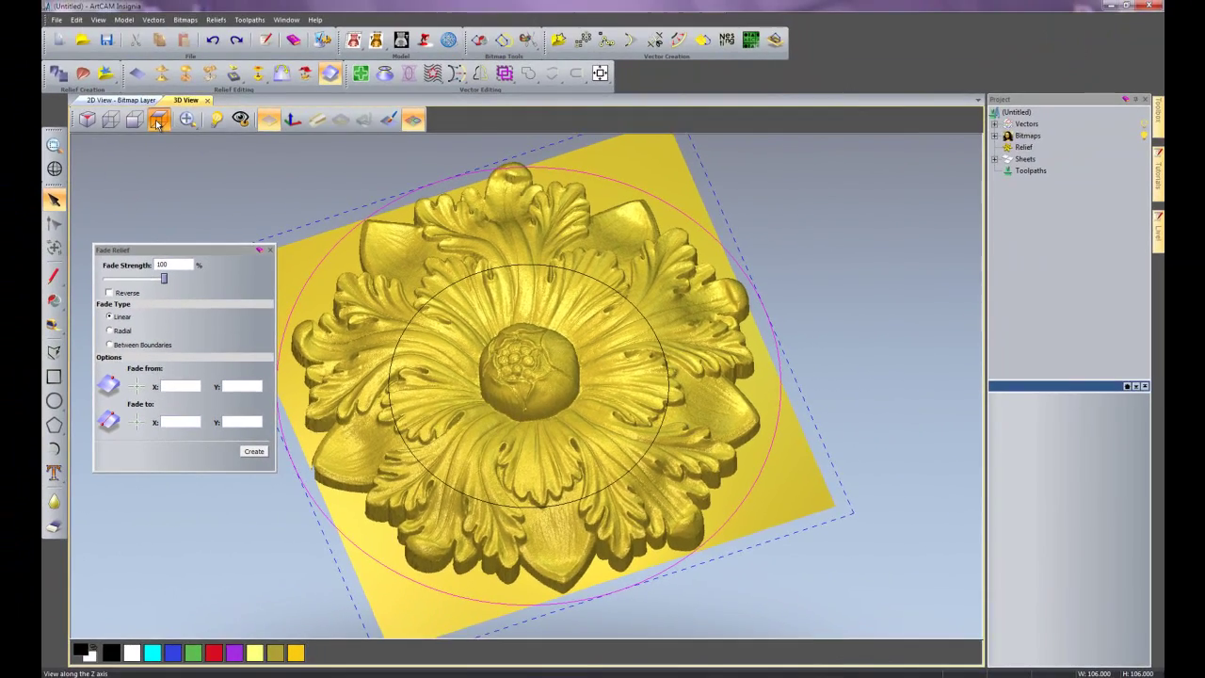
click(158, 121)
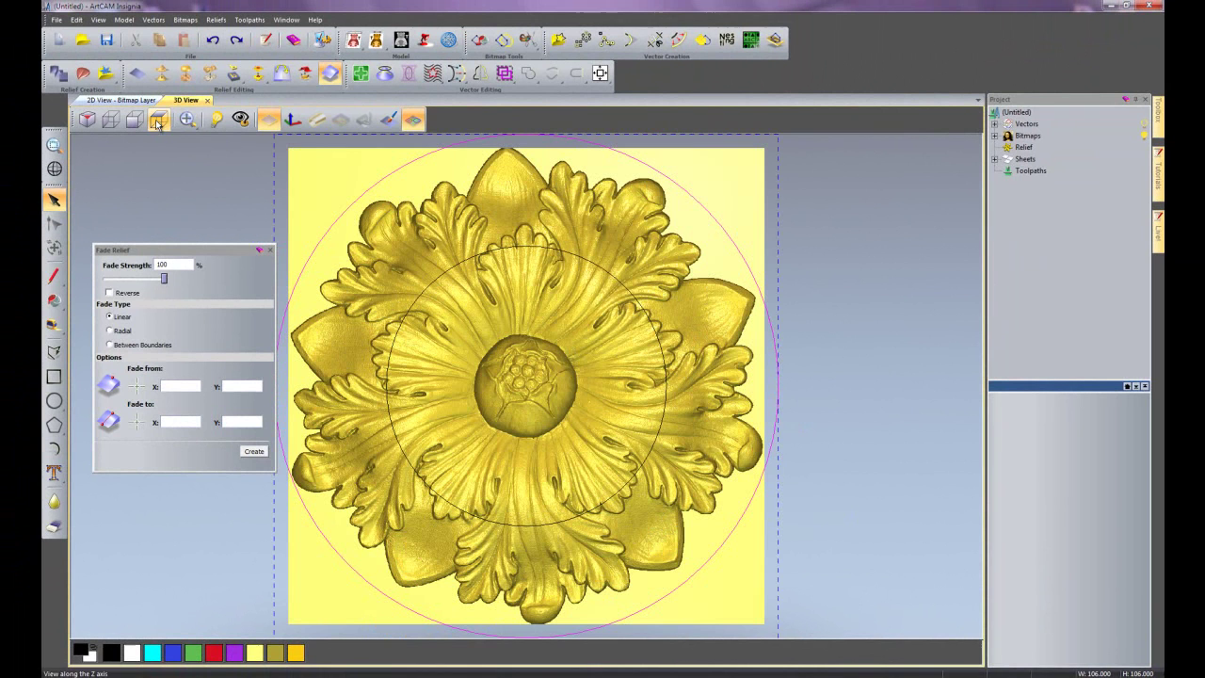
click(414, 124)
drag(194, 250, 180, 254)
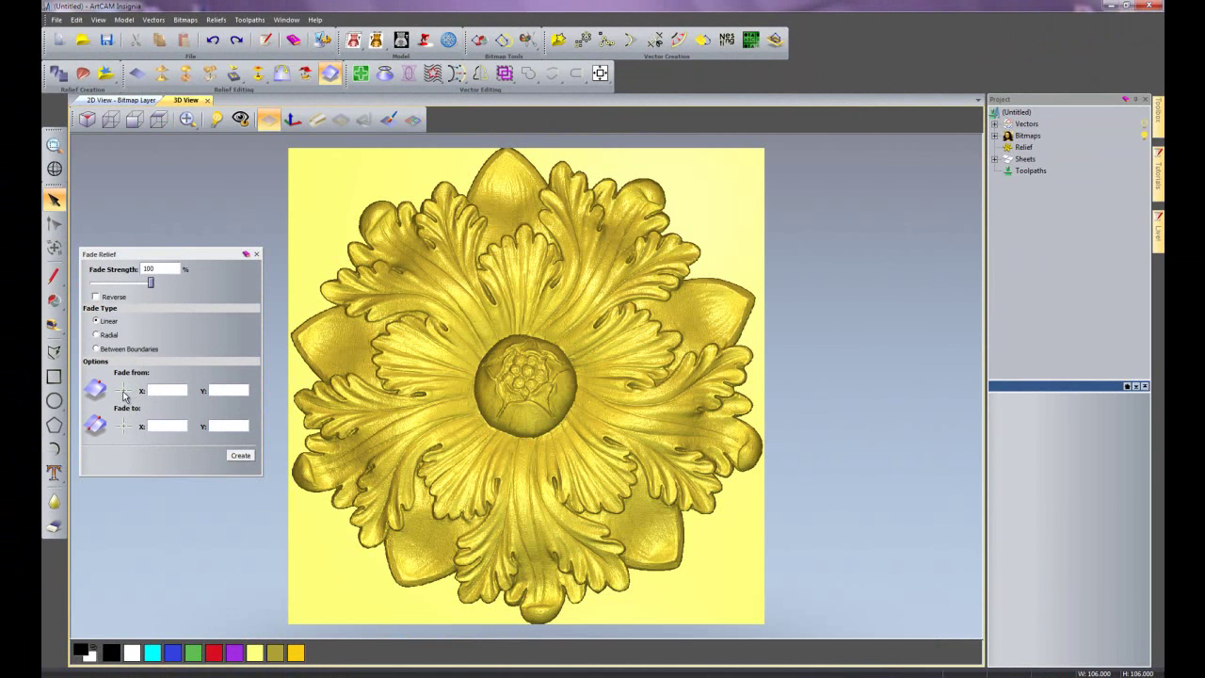
Set the linear fade start point at the rosette centre, with X set to 0.
click(123, 390)
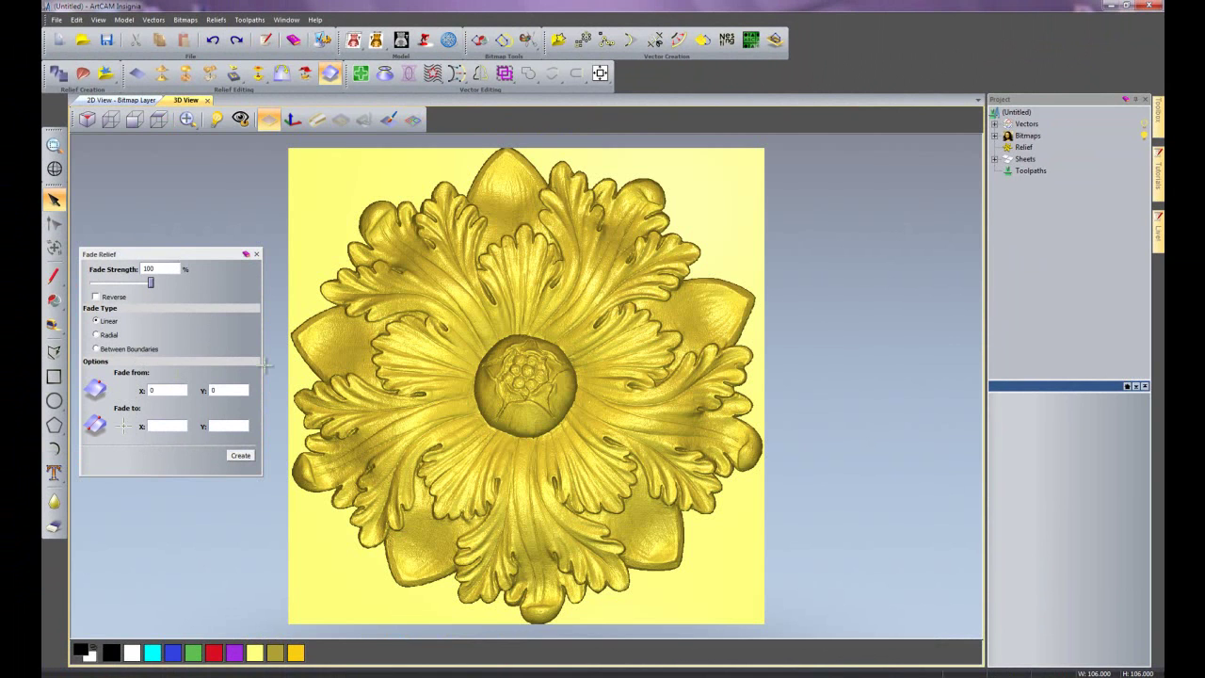
click(526, 384)
click(527, 380)
drag(177, 390, 143, 396)
text(0)
Set the fade end at lower-right 33.3, -38.9 and create the linear fade.
click(124, 427)
click(685, 568)
click(245, 458)
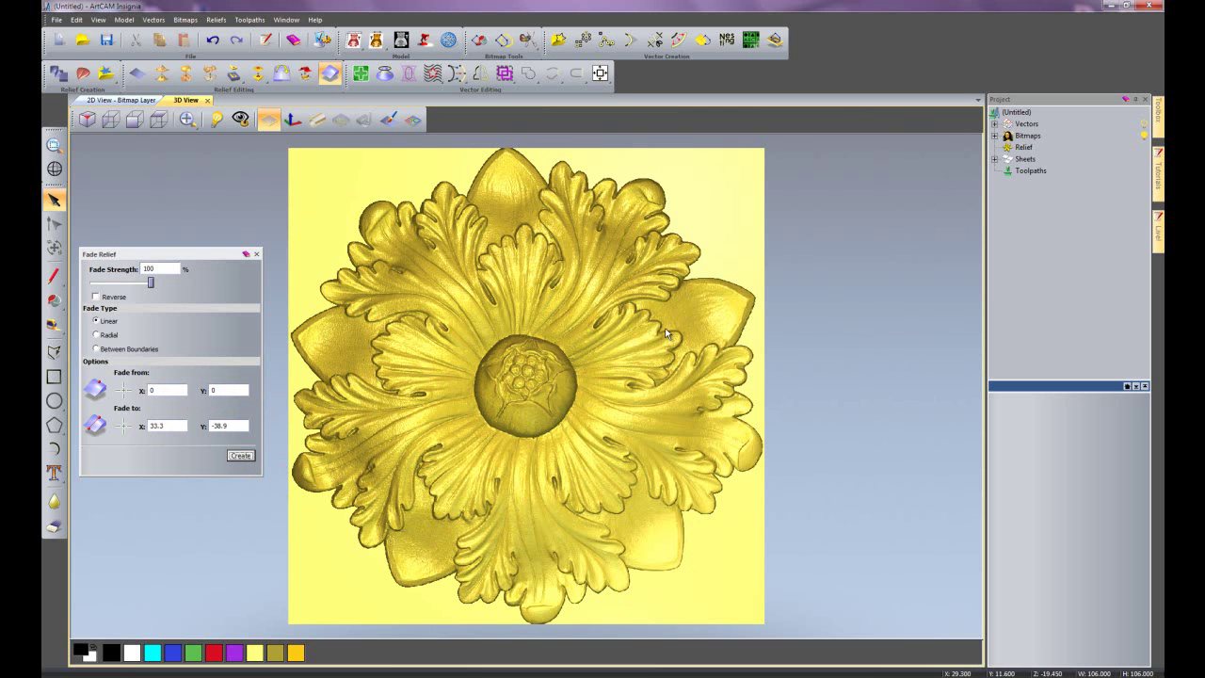
drag(614, 534, 725, 331)
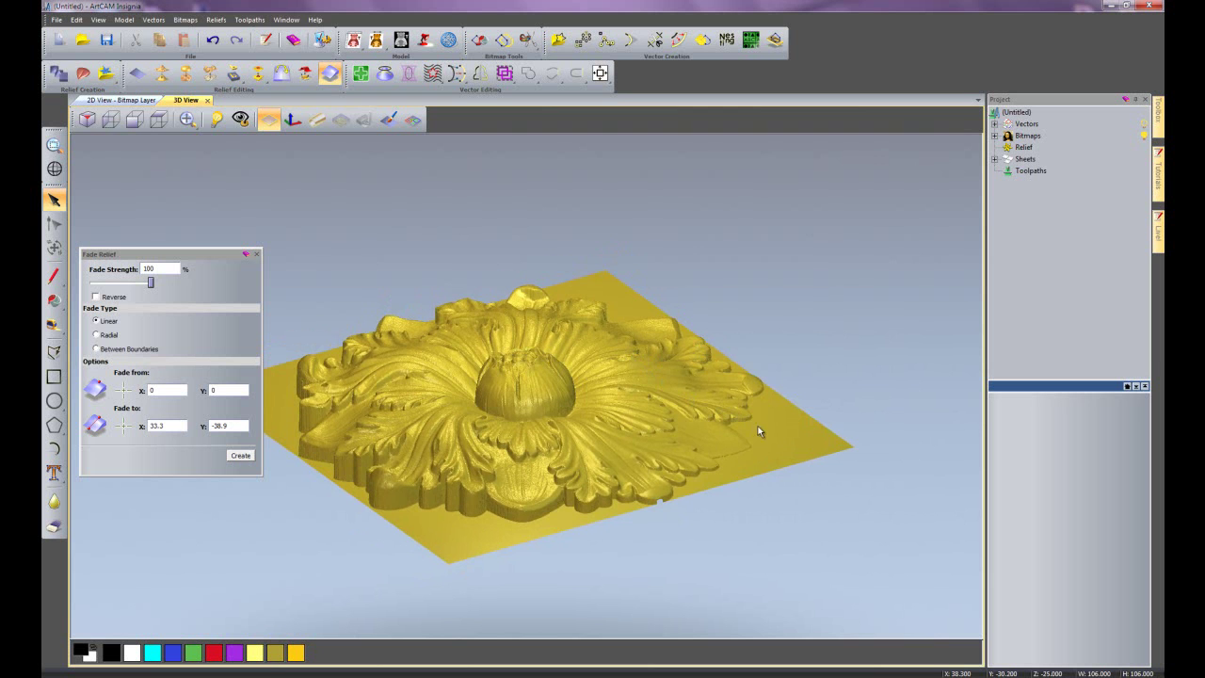
drag(751, 422, 577, 511)
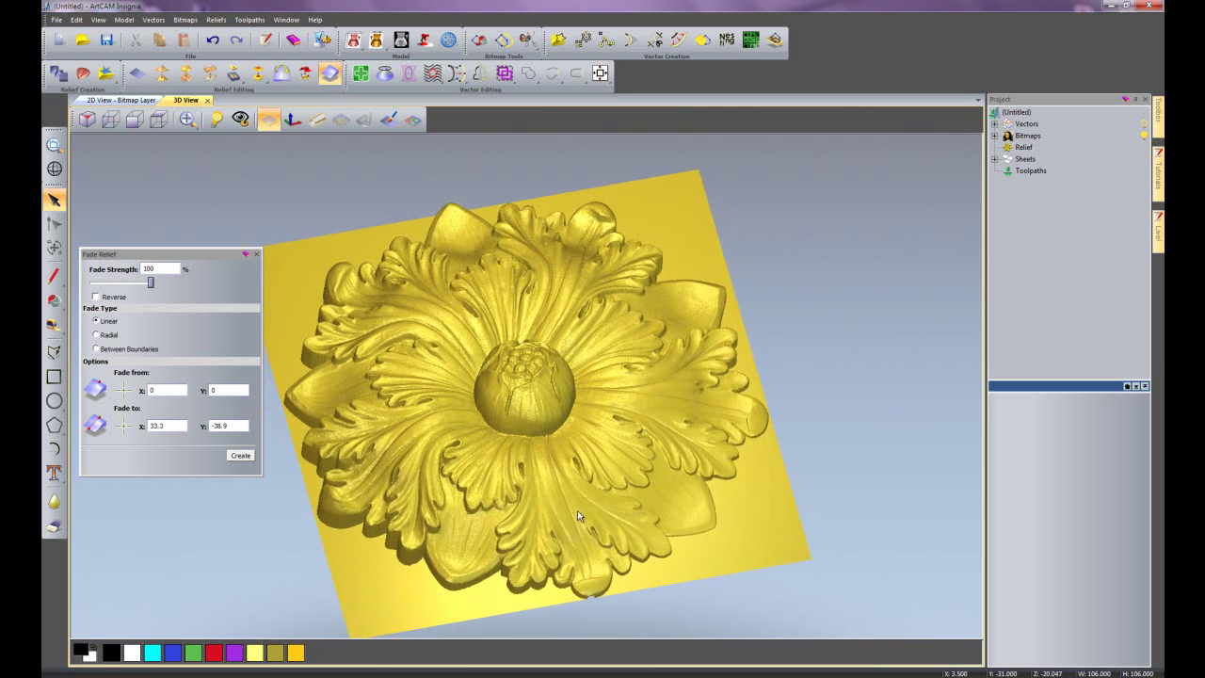
Undo, then create a linear fade from top-left -33.3, 38.3 to 33.3, -38.9.
click(213, 44)
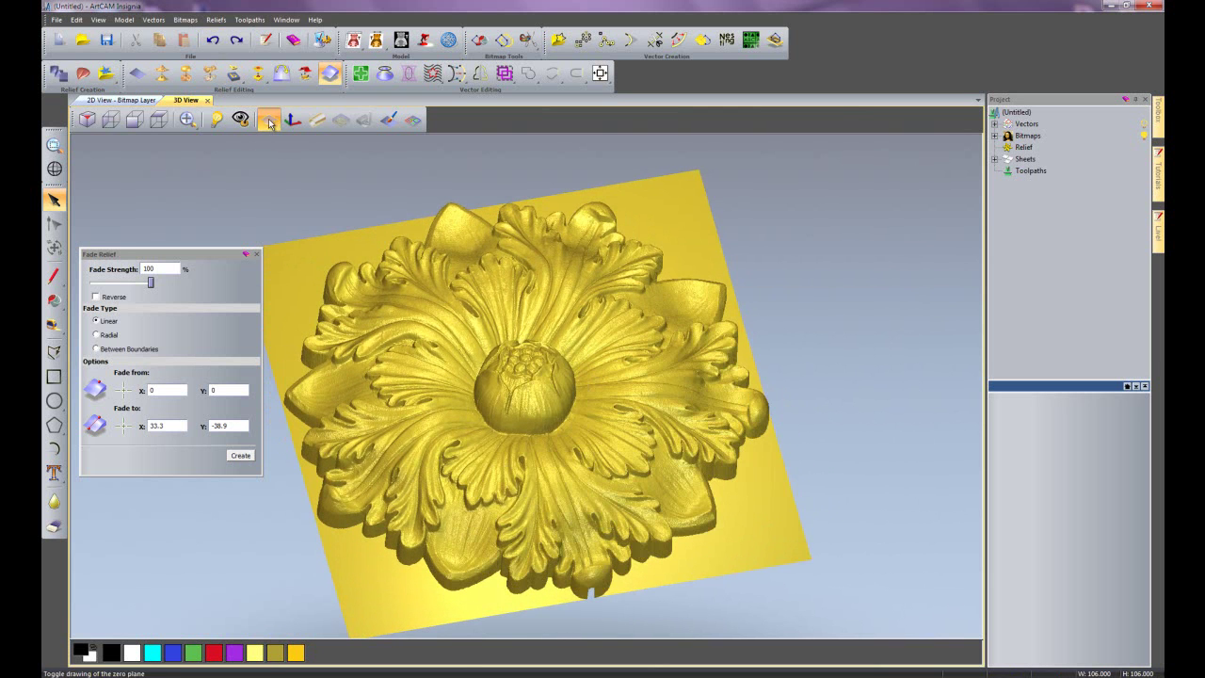
click(158, 119)
click(124, 390)
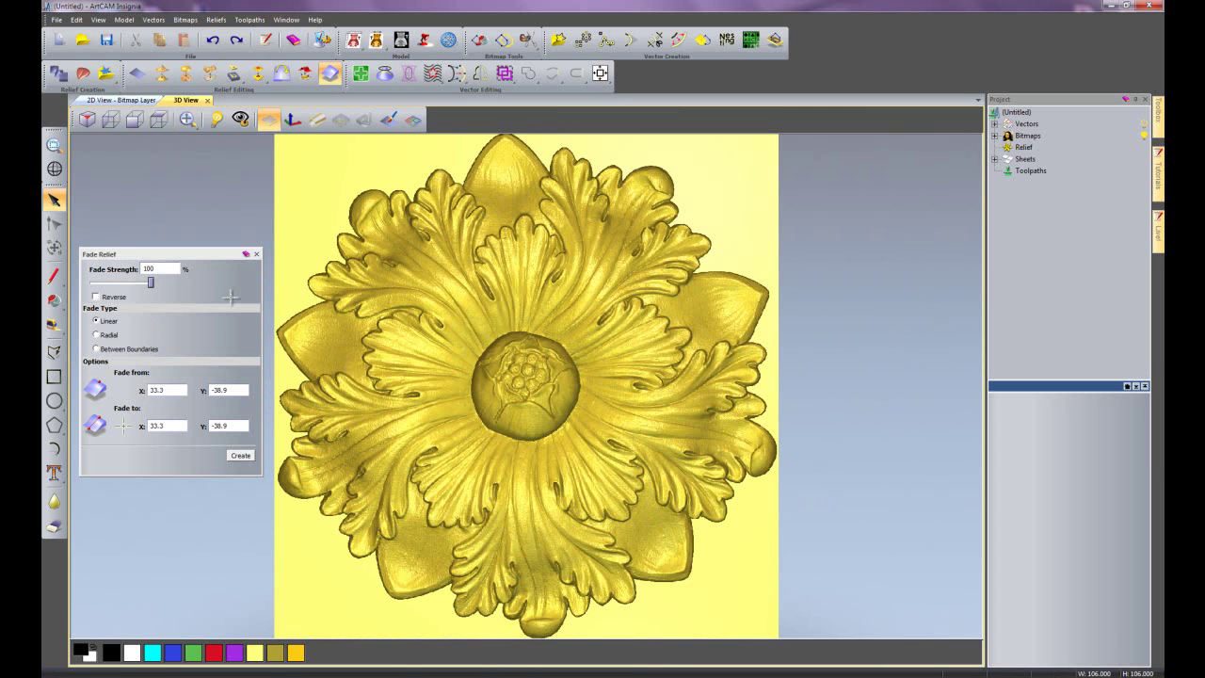
click(358, 193)
click(243, 457)
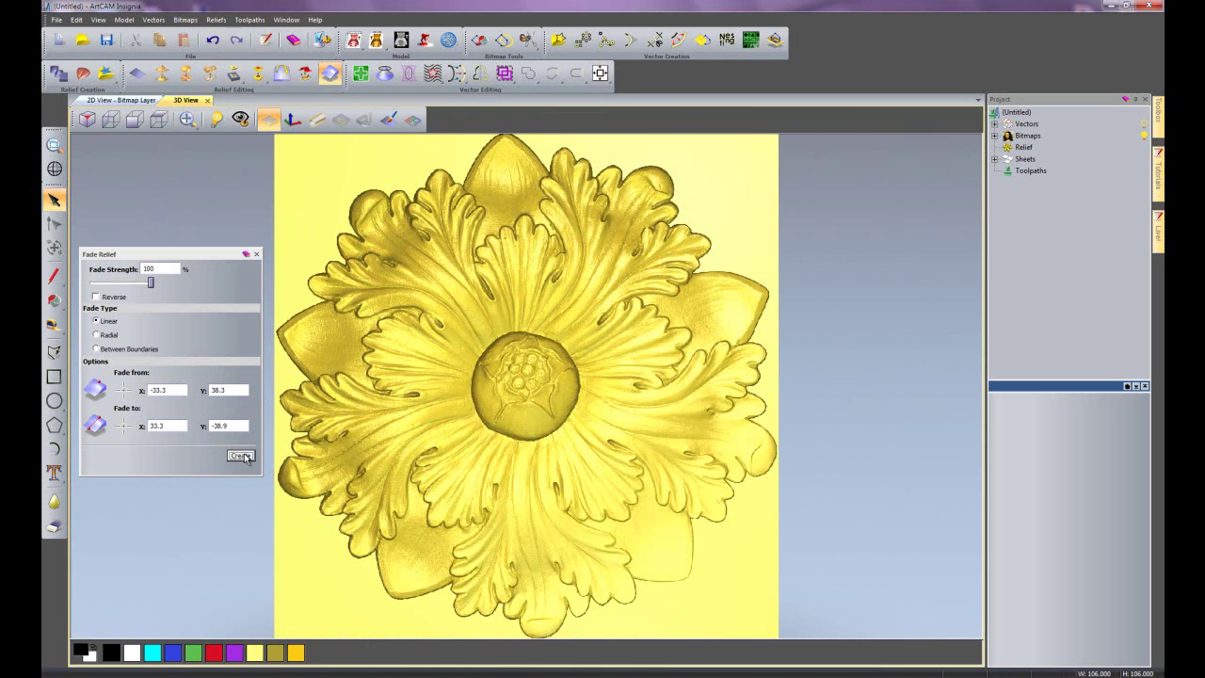
drag(605, 477, 755, 224)
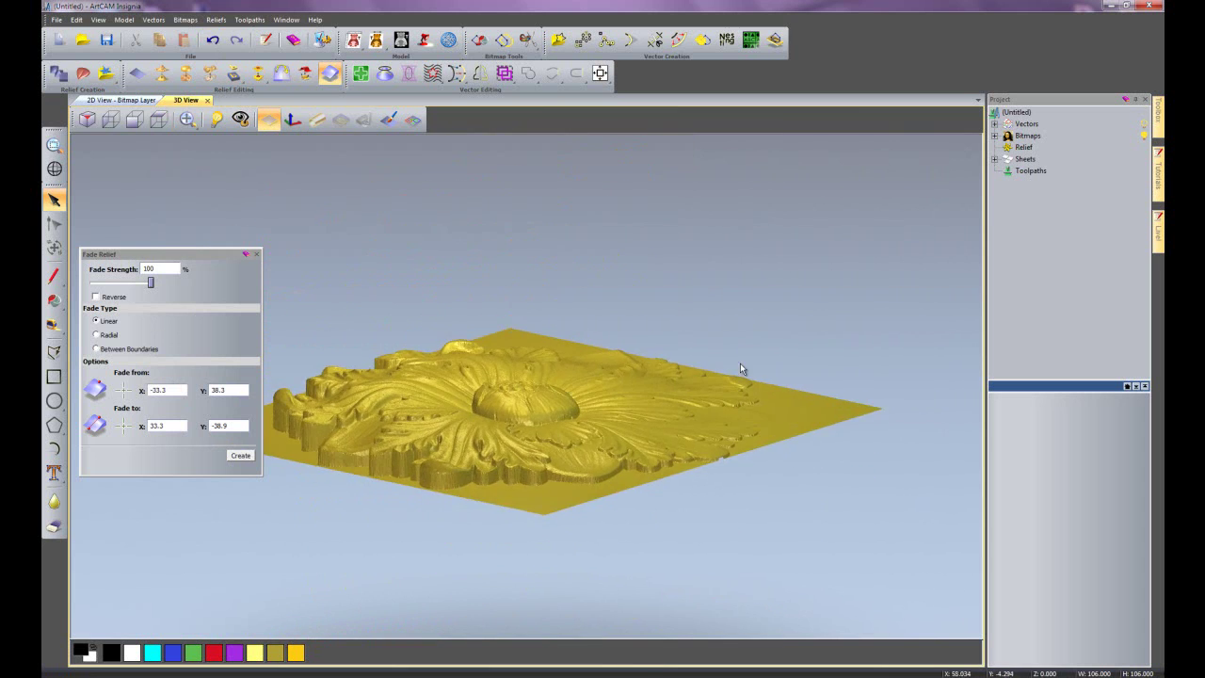
drag(740, 369, 527, 503)
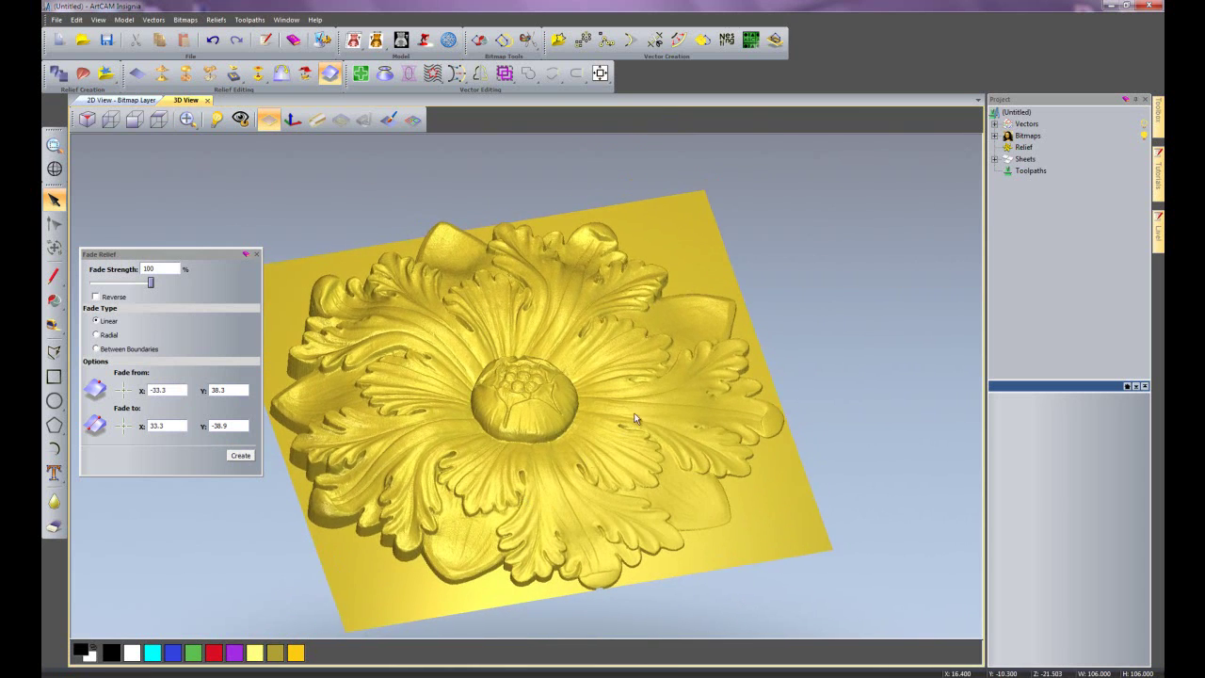
Undo the linear fade and switch the fade type to Radial, keeping circle vectors hidden.
click(213, 40)
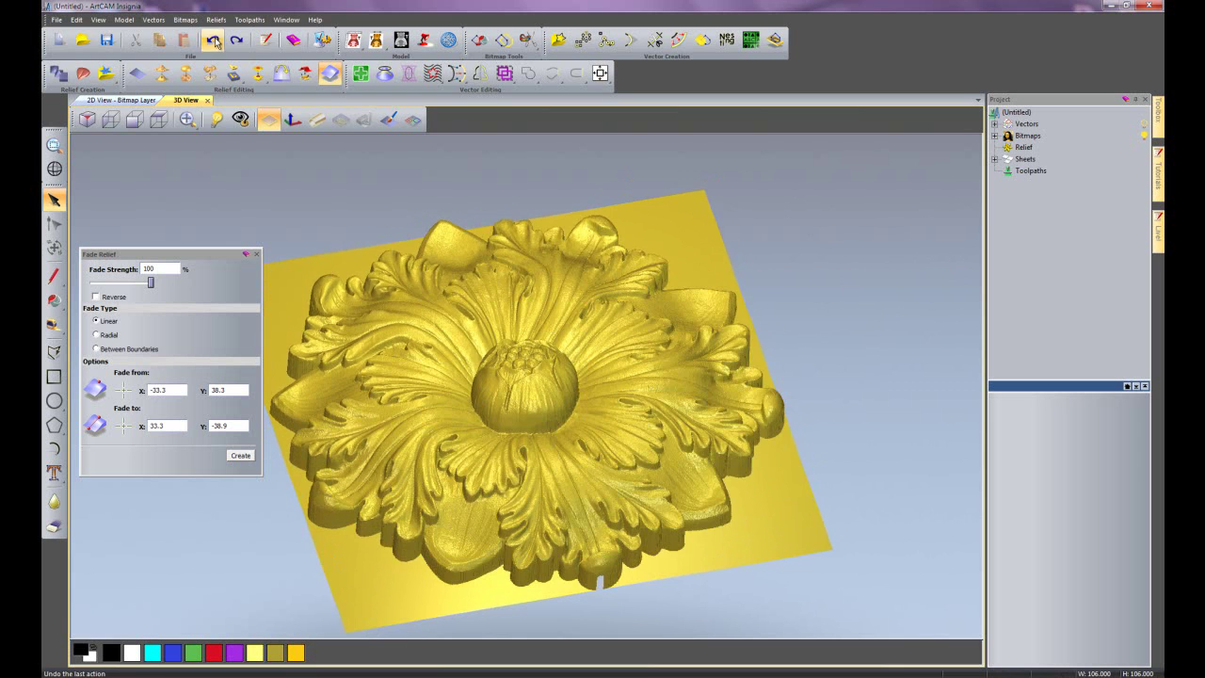
click(96, 336)
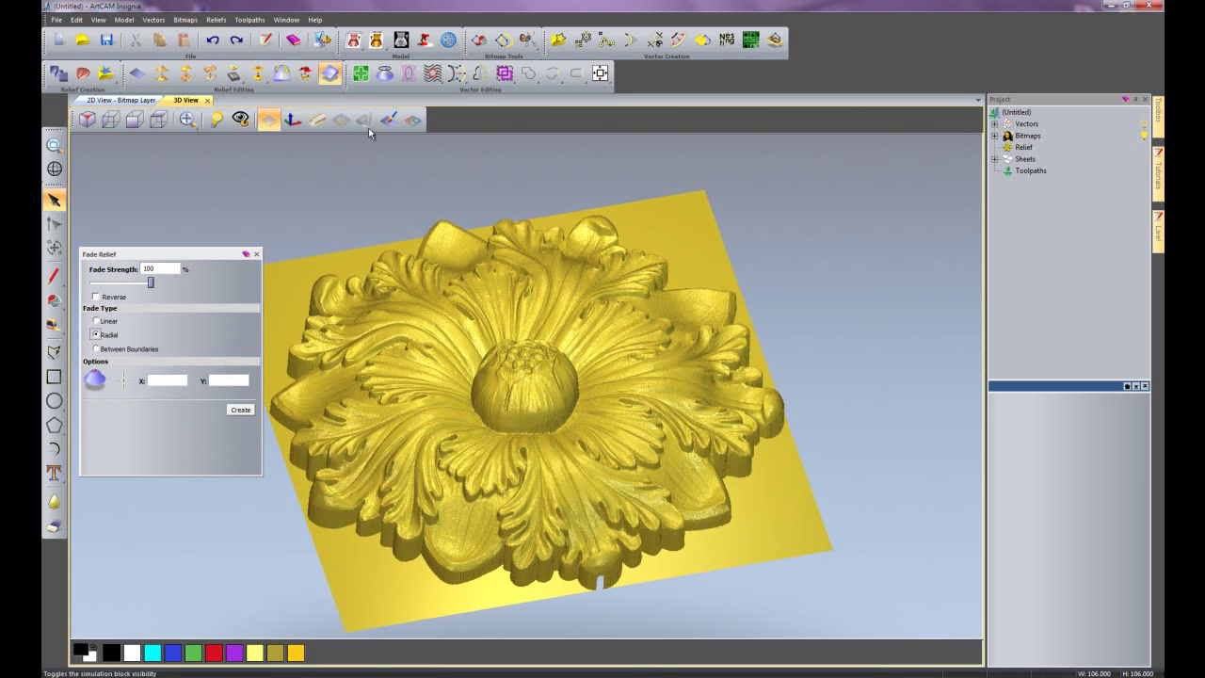
click(413, 120)
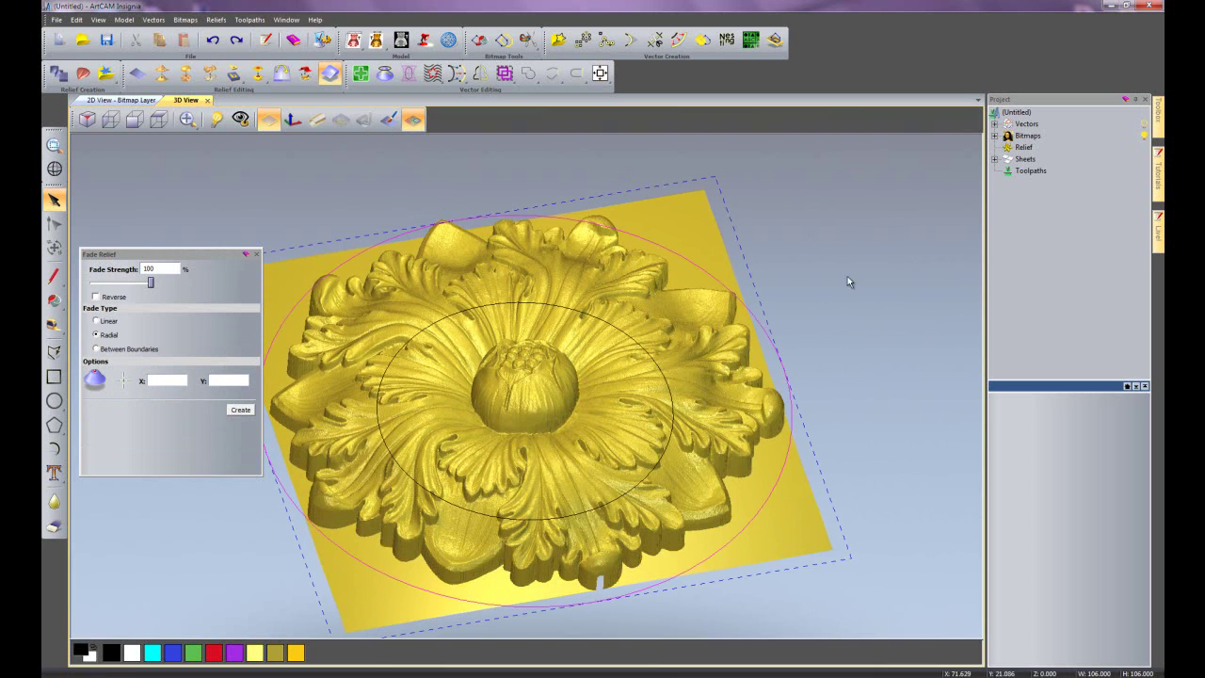
click(420, 124)
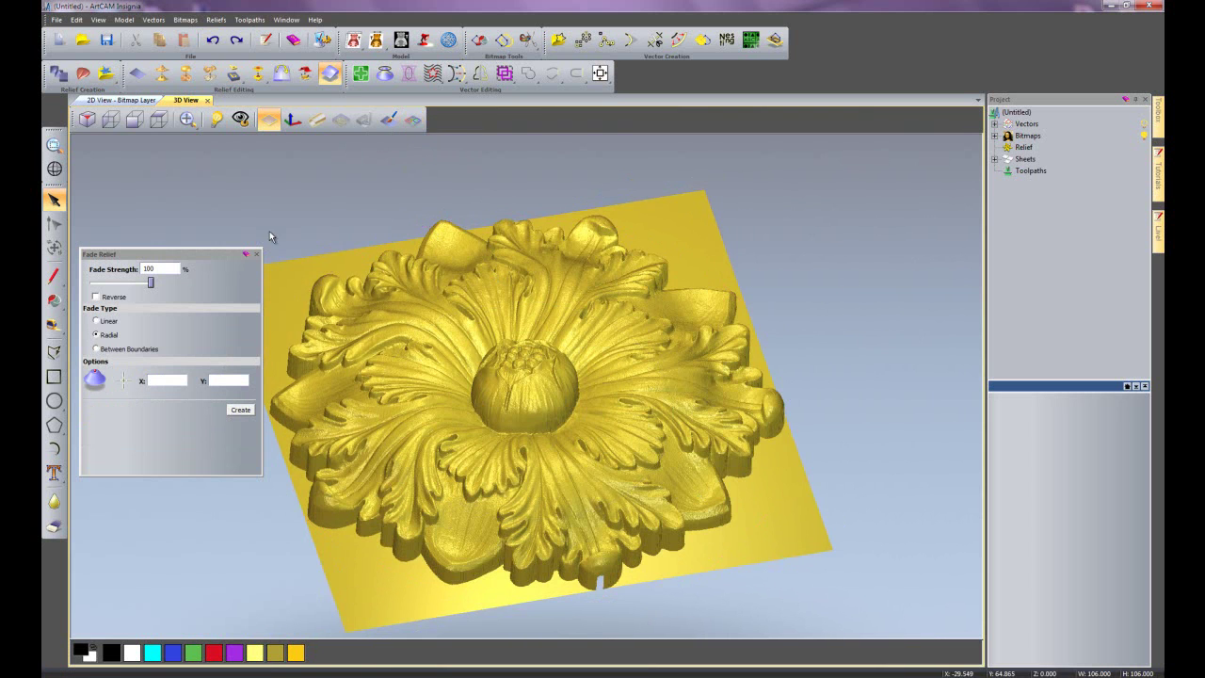
Create a radial fade centred at X 0, Y 0 on the rosette.
click(156, 381)
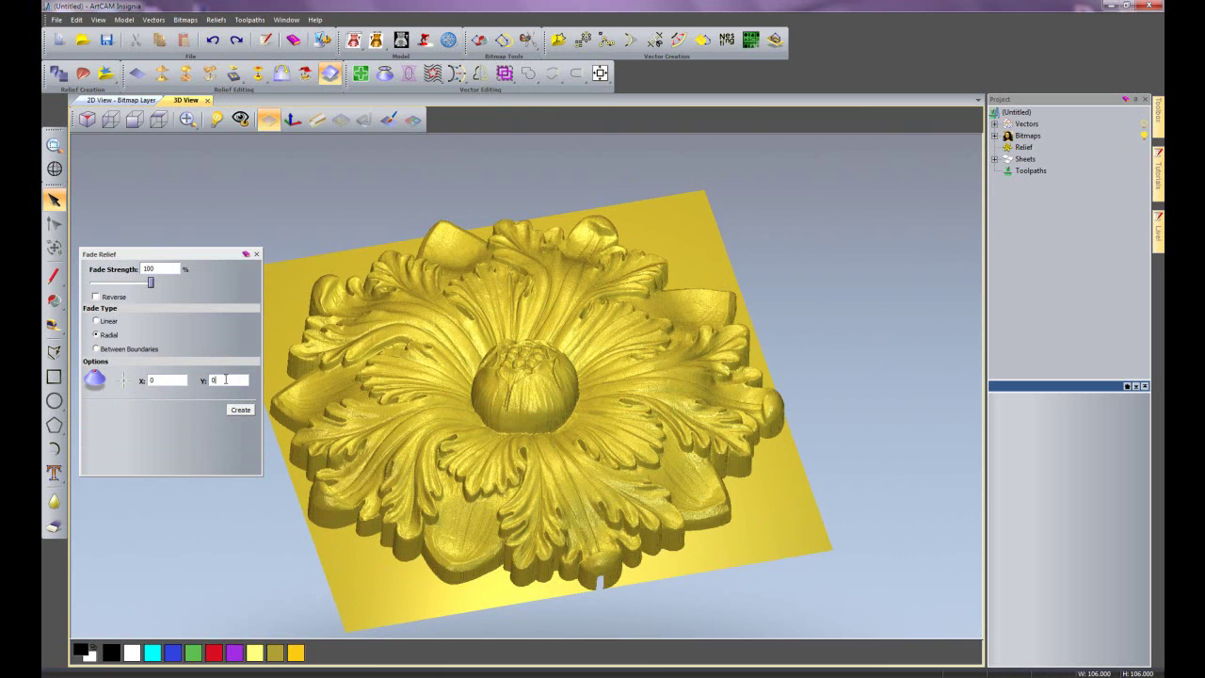
click(122, 382)
click(582, 386)
text(0)
key(Tab)
text(0)
click(241, 409)
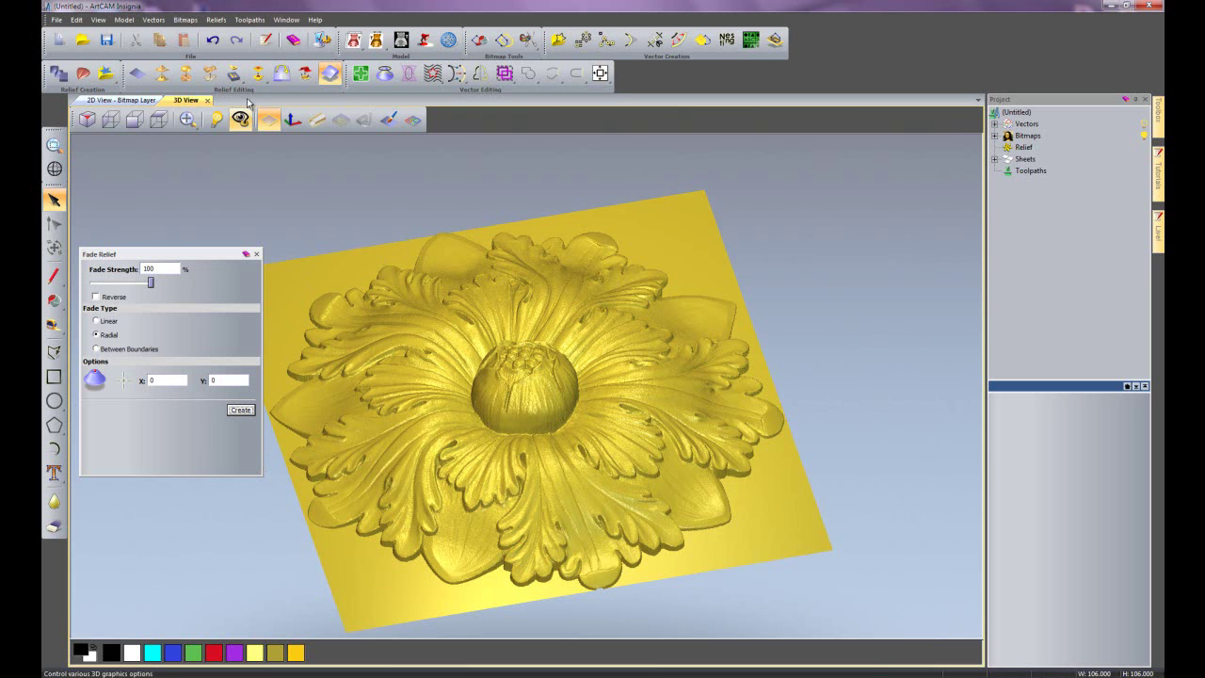
Undo the radial fade, create a Between Boundaries fade using both circles, and close the panel.
click(213, 40)
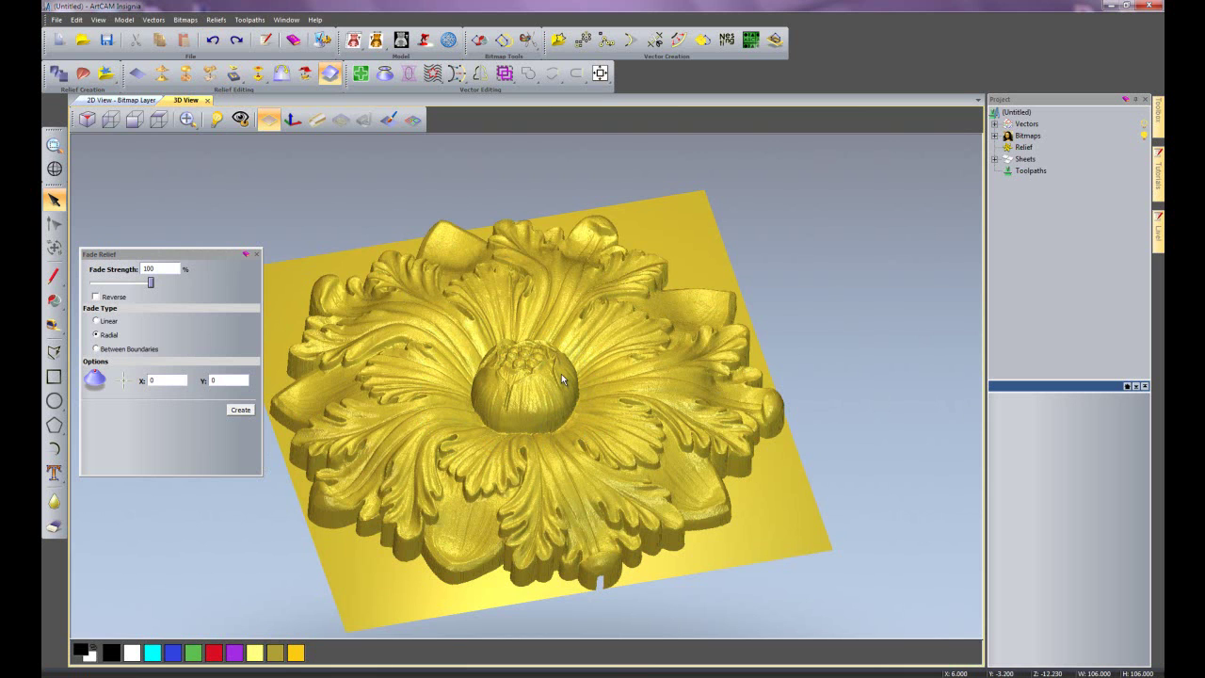
click(414, 121)
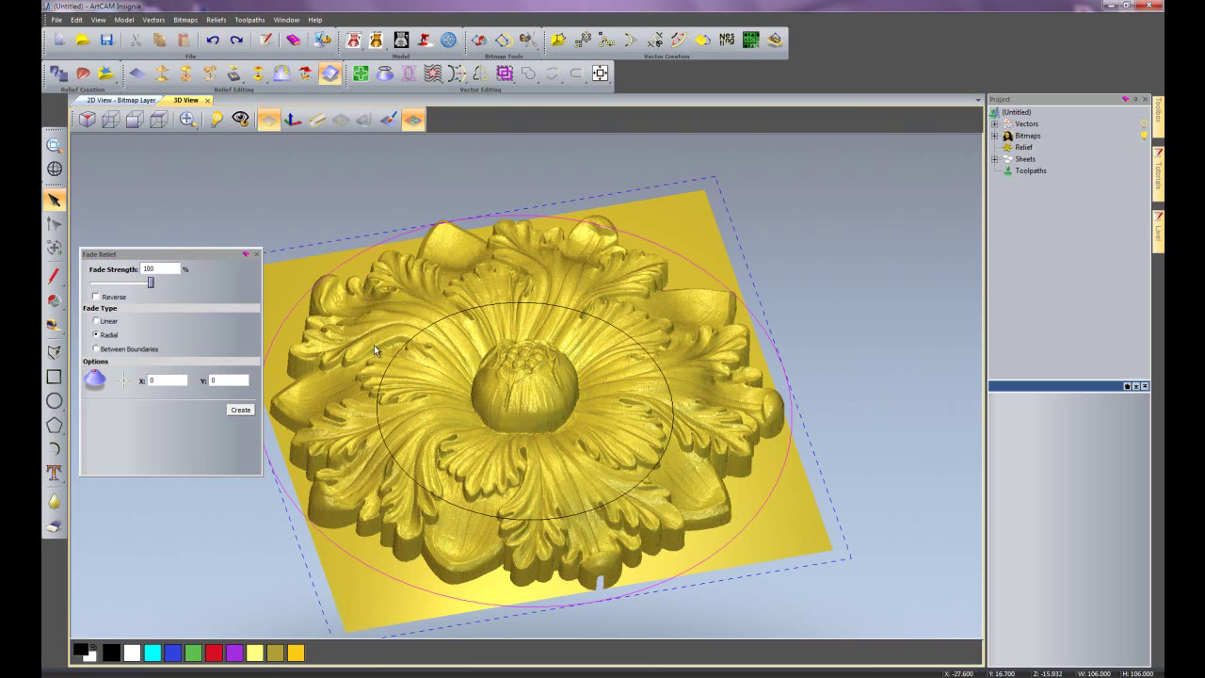
click(402, 349)
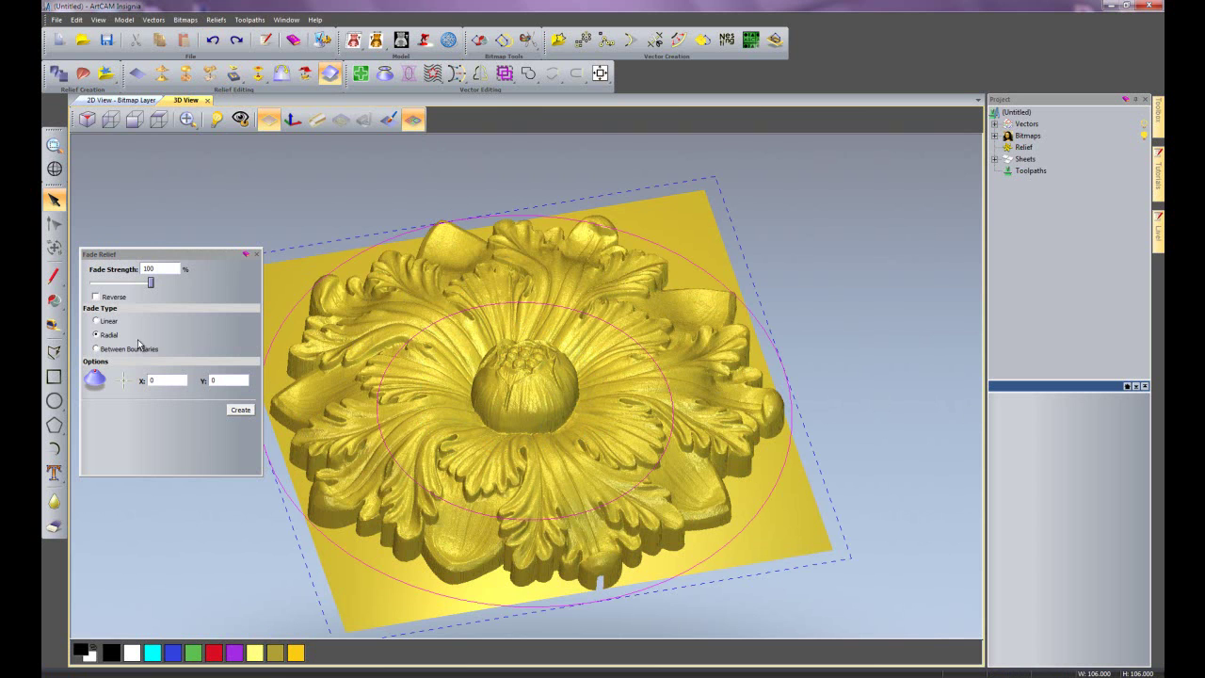
click(96, 350)
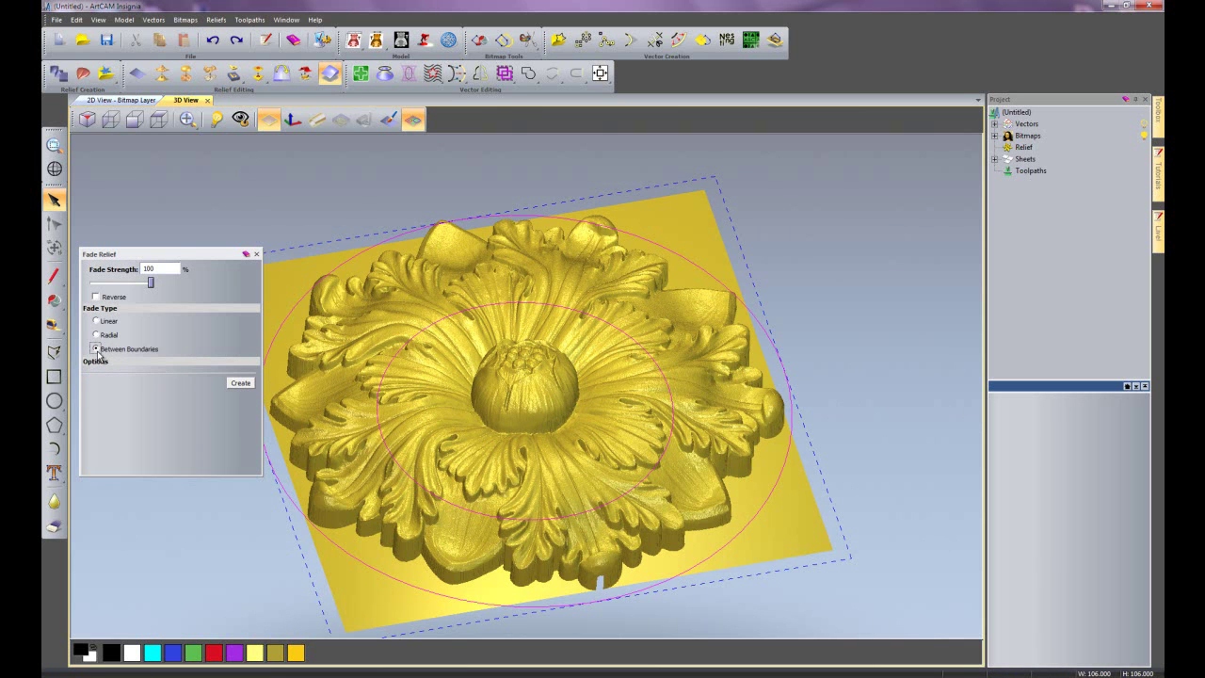
click(242, 383)
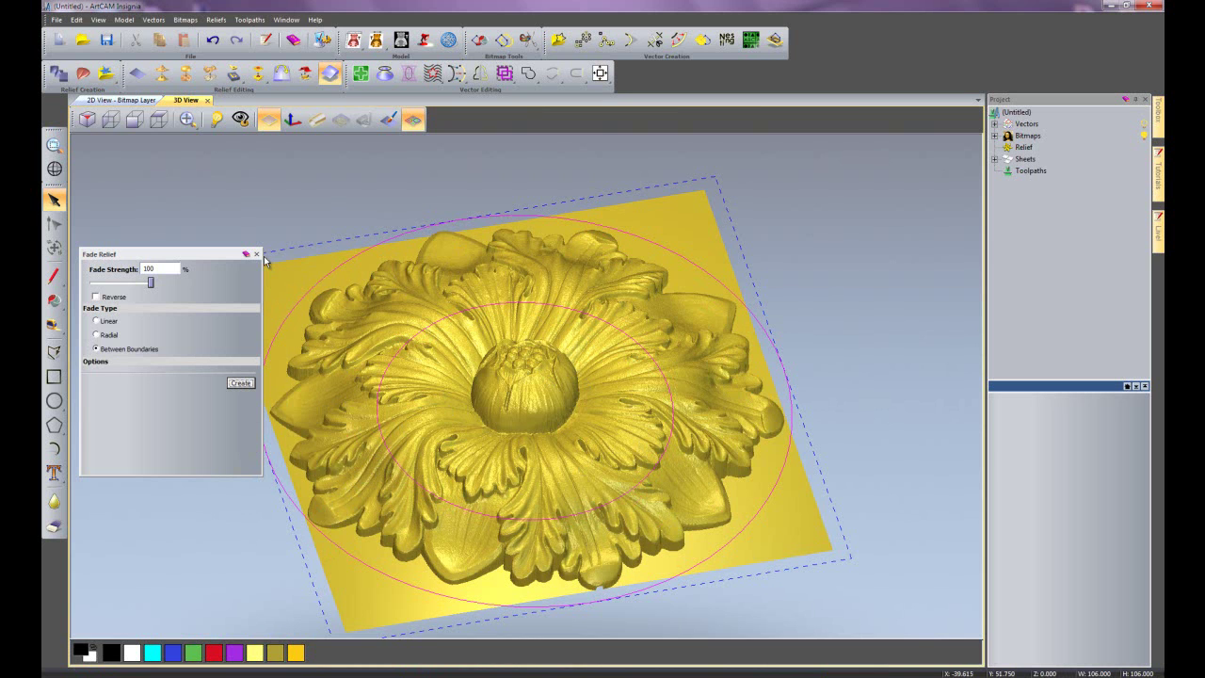
key(Escape)
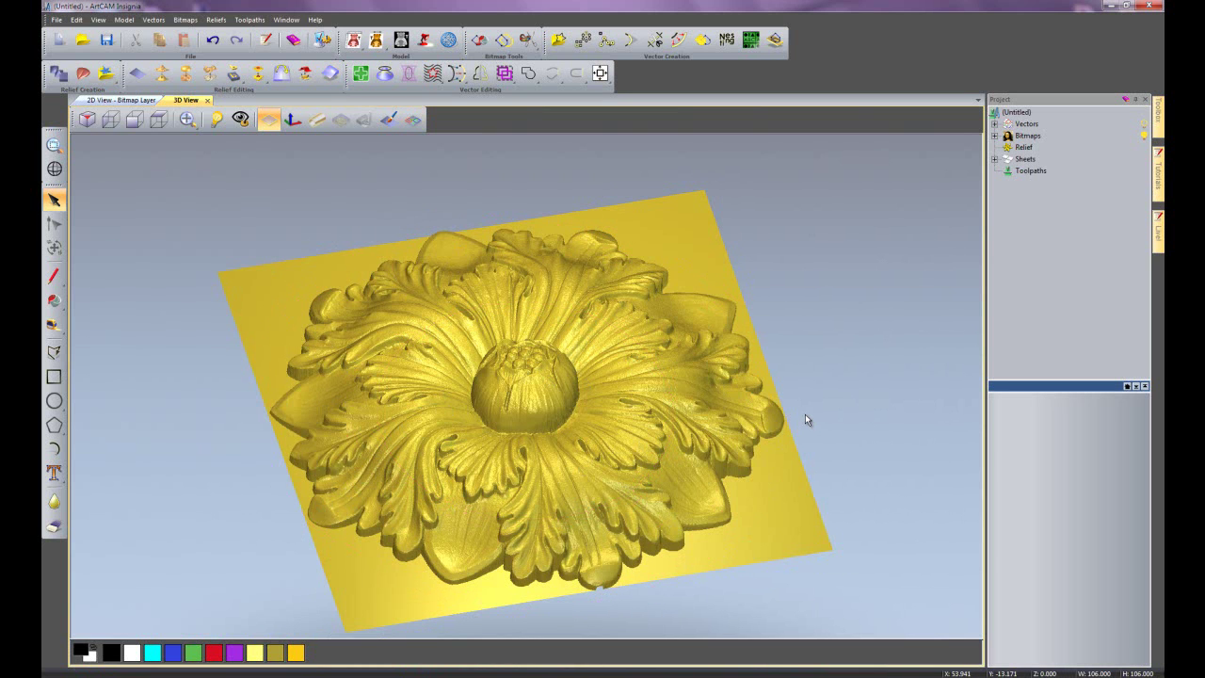